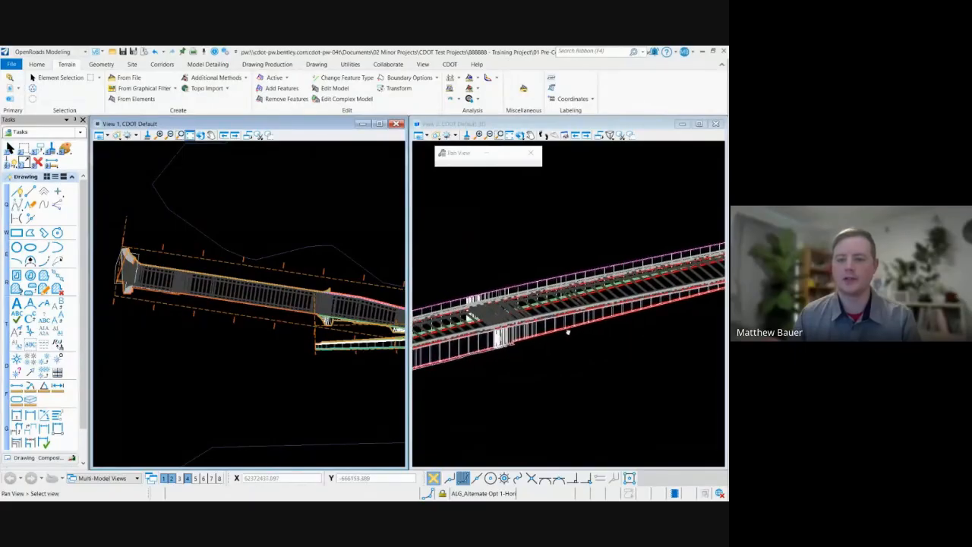
- Select the COR-Ramp A_1 corridor by its handle in the plan view as the source for a terrain model
{"action": "middle_click_drag", "start_coordinate": [263, 335], "coordinate": [236, 344]}
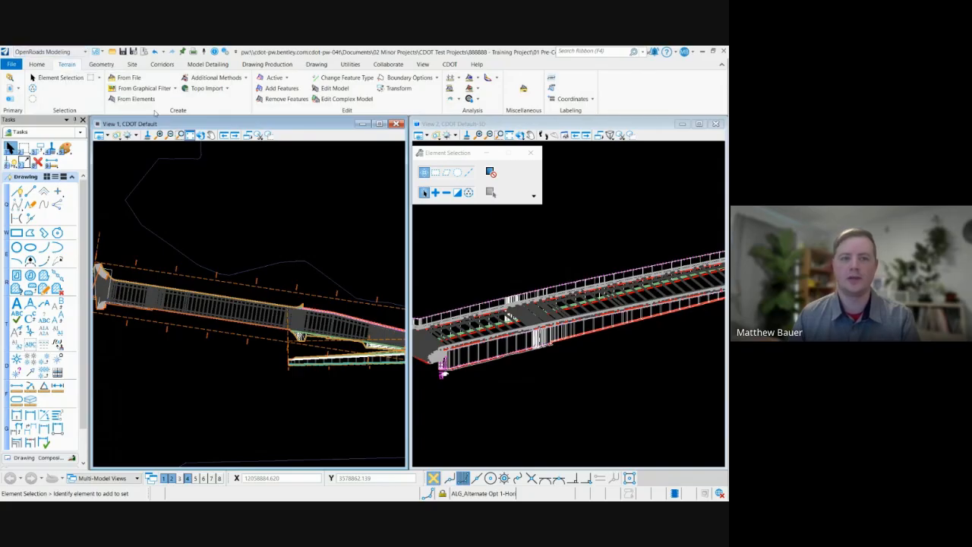
{"action": "scroll", "coordinate": [251, 251], "scroll_direction": "up", "scroll_amount": 2}
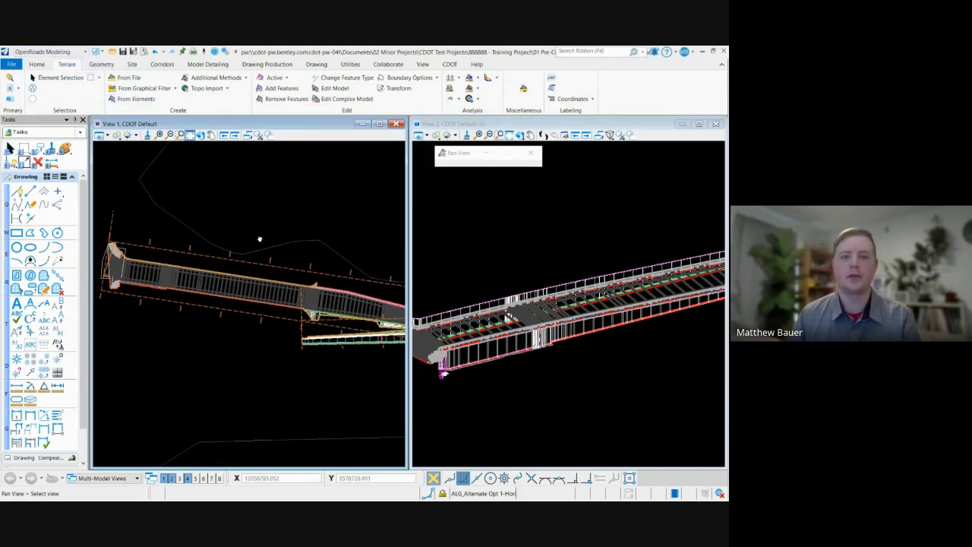
{"action": "scroll", "coordinate": [241, 277], "scroll_direction": "up", "scroll_amount": 1}
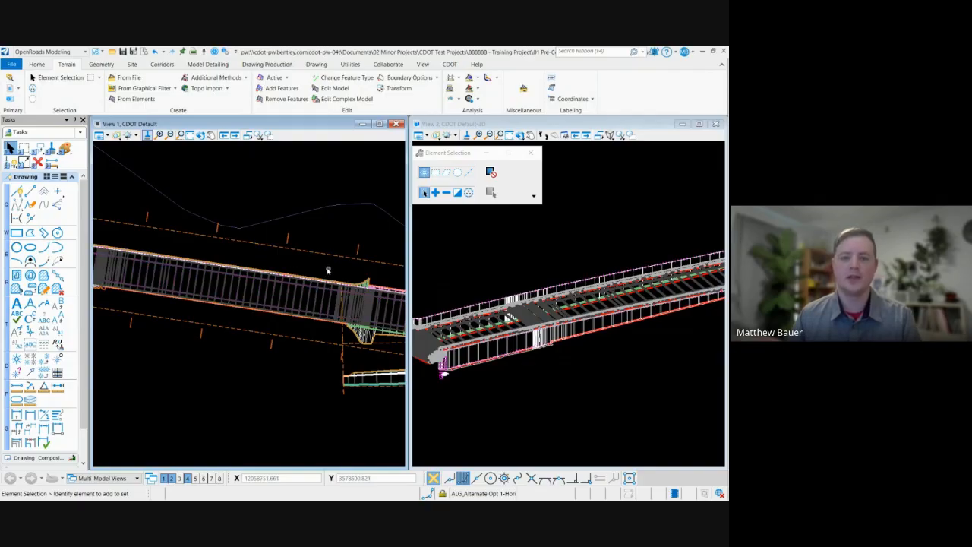
{"action": "middle_click_drag", "start_coordinate": [328, 270], "coordinate": [296, 259]}
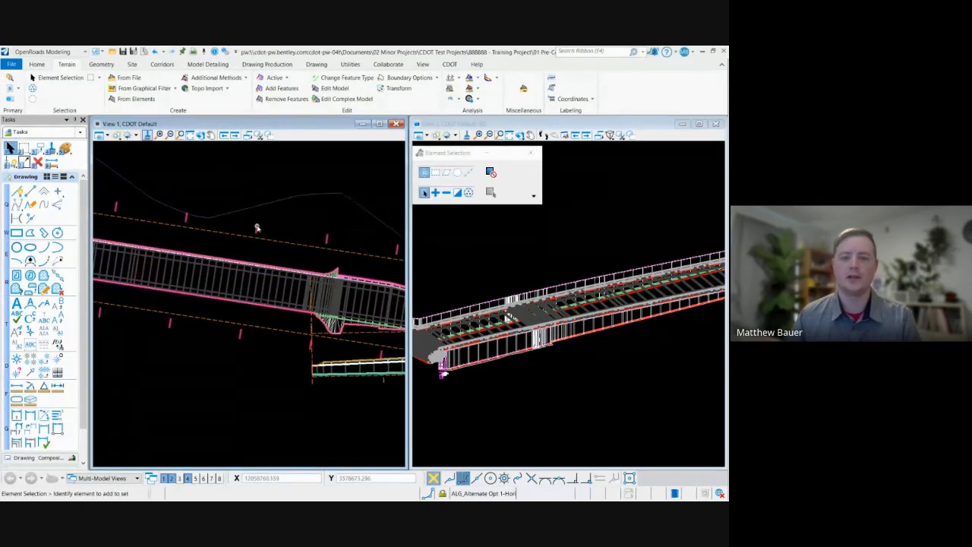
{"action": "left_click", "coordinate": [257, 227]}
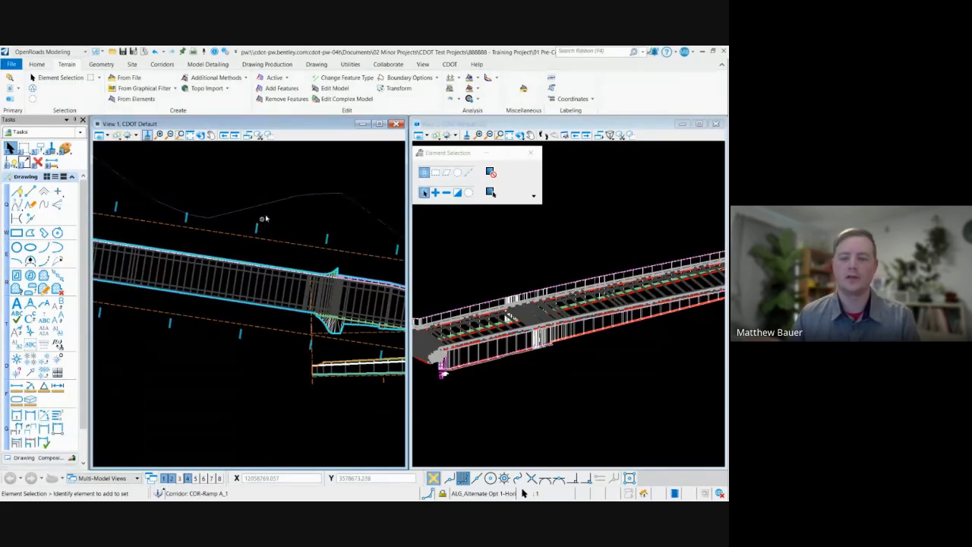
{"action": "scroll", "coordinate": [242, 232], "scroll_direction": "down", "scroll_amount": 2}
{"action": "middle_click_drag", "start_coordinate": [334, 340], "coordinate": [315, 300]}
- Start a terrain model from elements with feature type Break Line and edge method Remove Slivers
{"action": "left_click", "coordinate": [137, 99]}
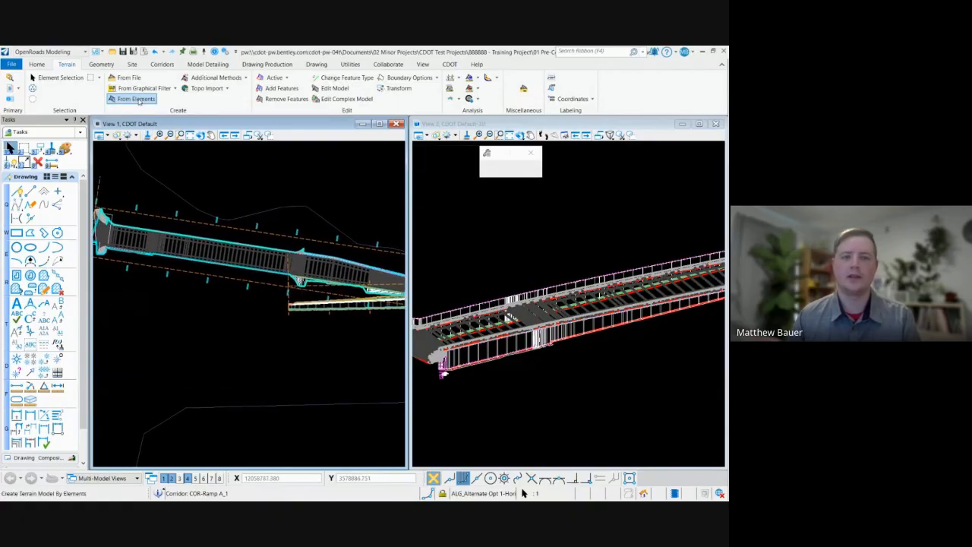
{"action": "left_click_drag", "start_coordinate": [454, 153], "coordinate": [321, 151]}
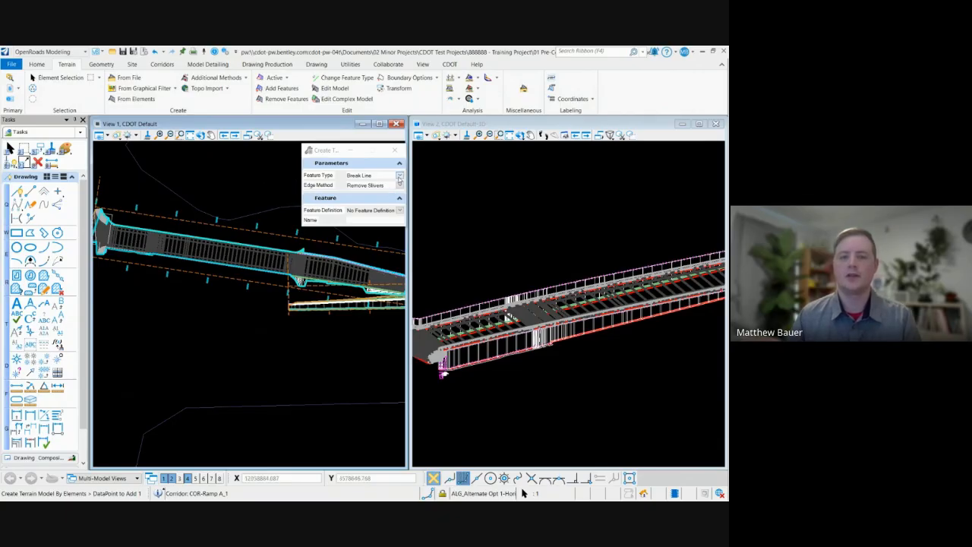
{"action": "left_click", "coordinate": [399, 177]}
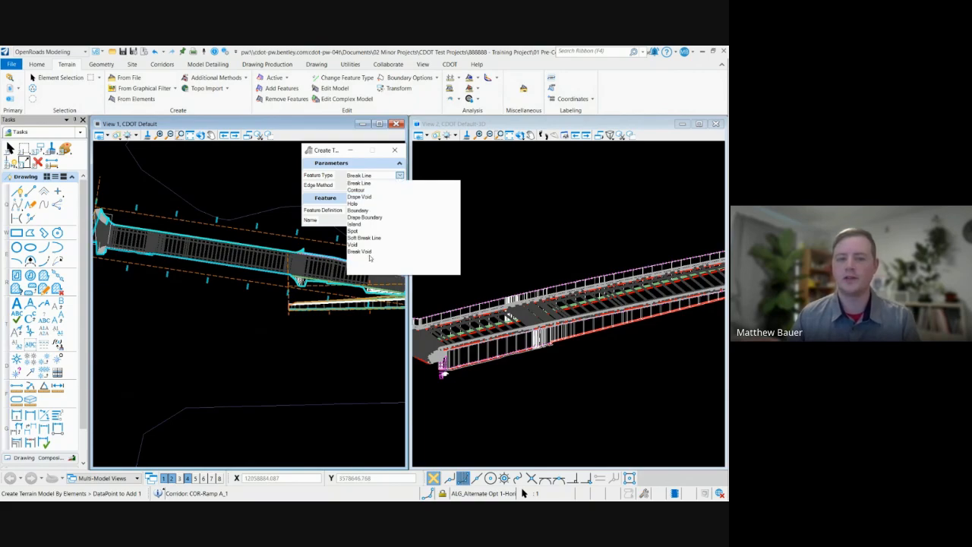
{"action": "left_click", "coordinate": [369, 184]}
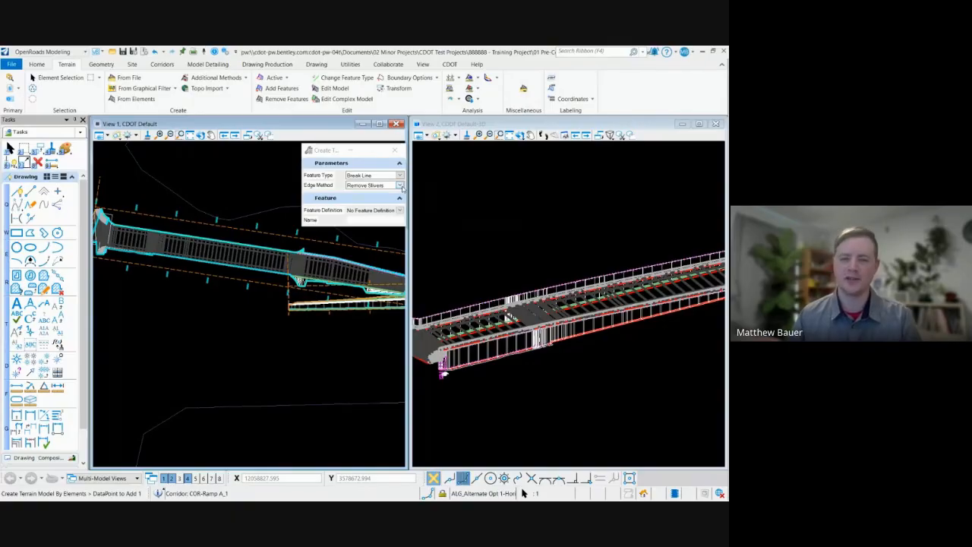
{"action": "left_click", "coordinate": [399, 186]}
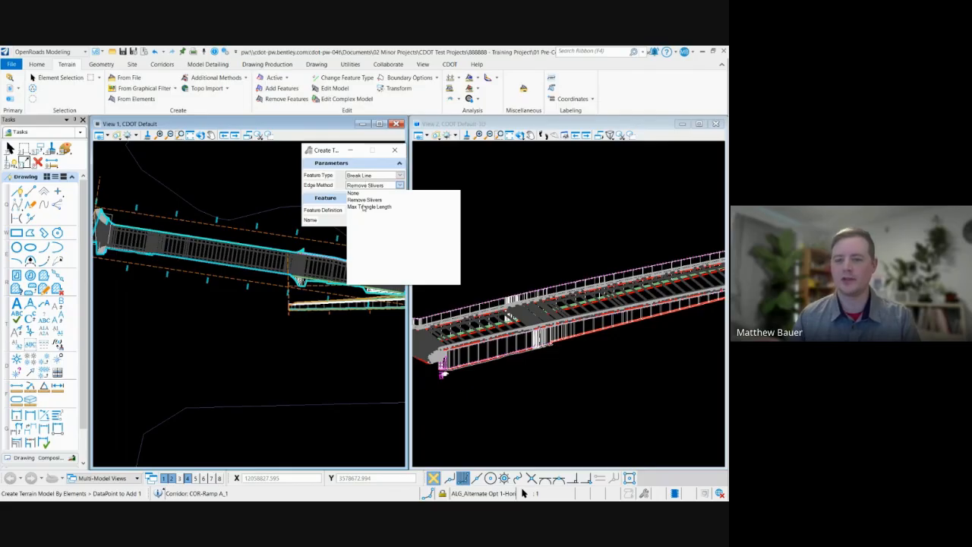
{"action": "left_click", "coordinate": [365, 201]}
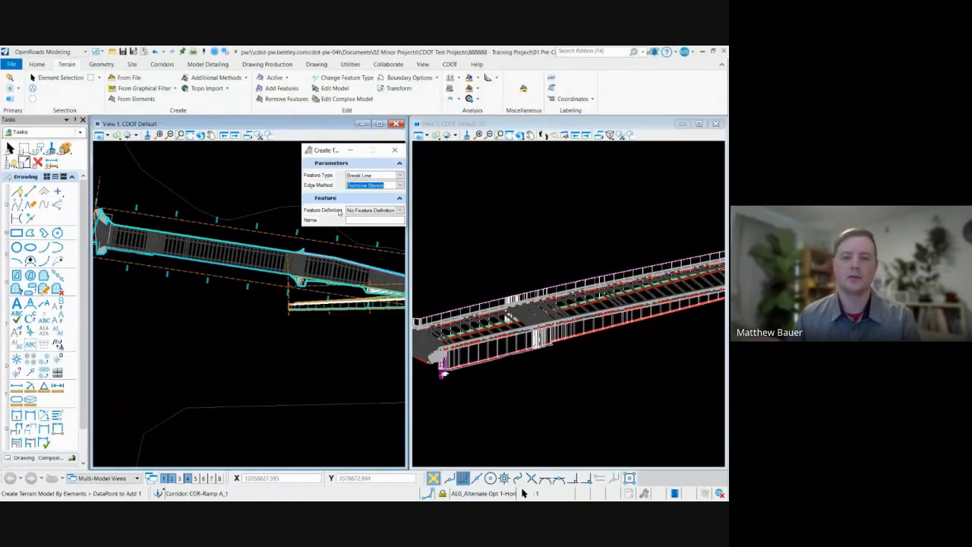
- Add the selected ramp corridor and accept the Break Line and Remove Slivers parameters to create its terrain model without a feature definition
{"action": "left_click_drag", "start_coordinate": [317, 152], "coordinate": [431, 152]}
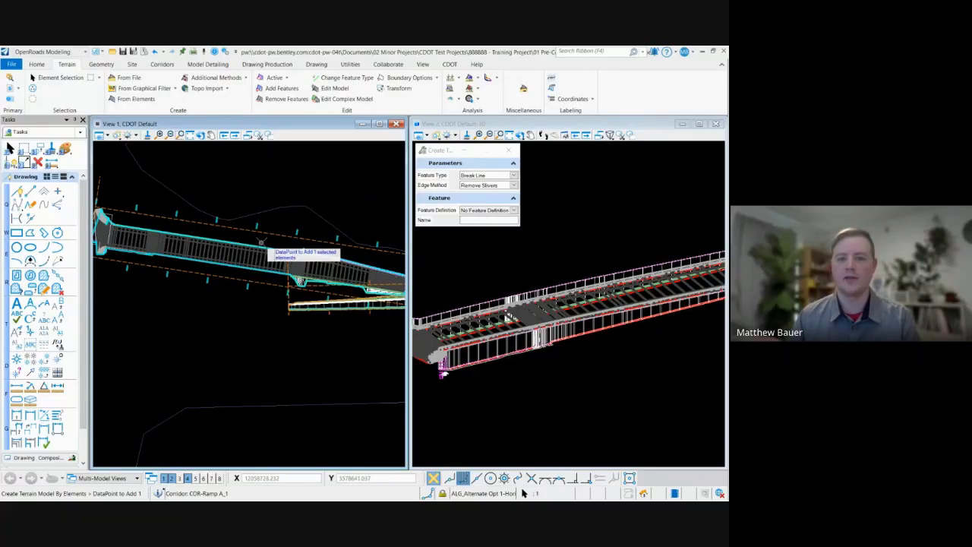
{"action": "left_click", "coordinate": [270, 186]}
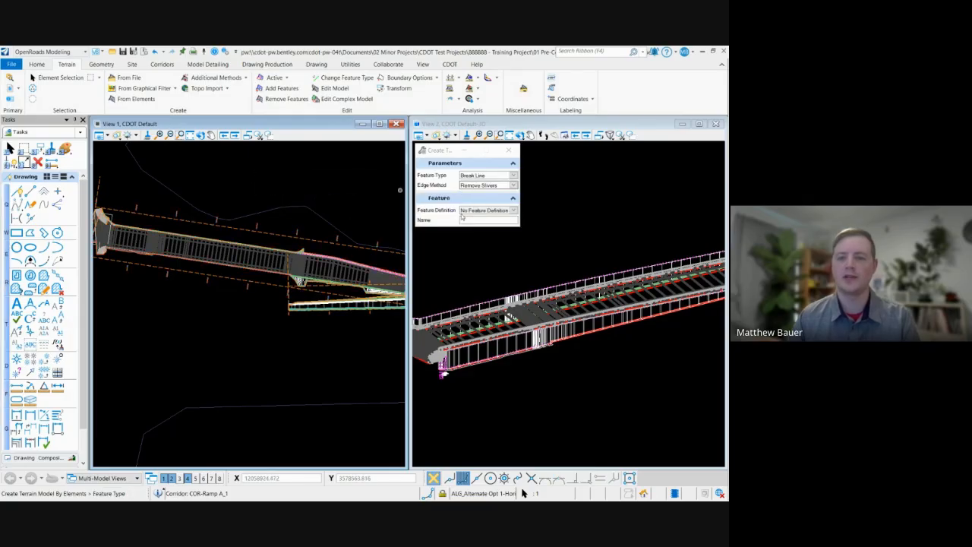
{"action": "left_click", "coordinate": [204, 166]}
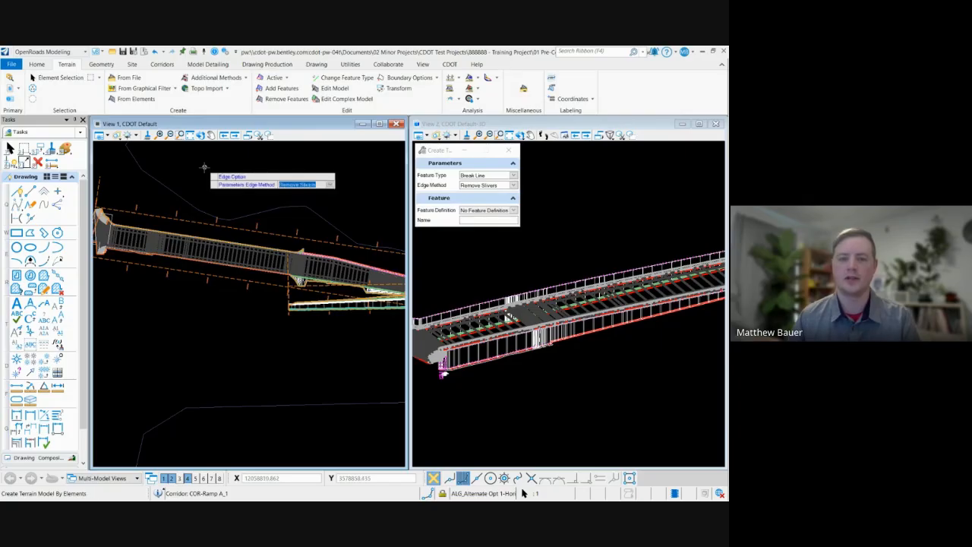
{"action": "left_click", "coordinate": [204, 166]}
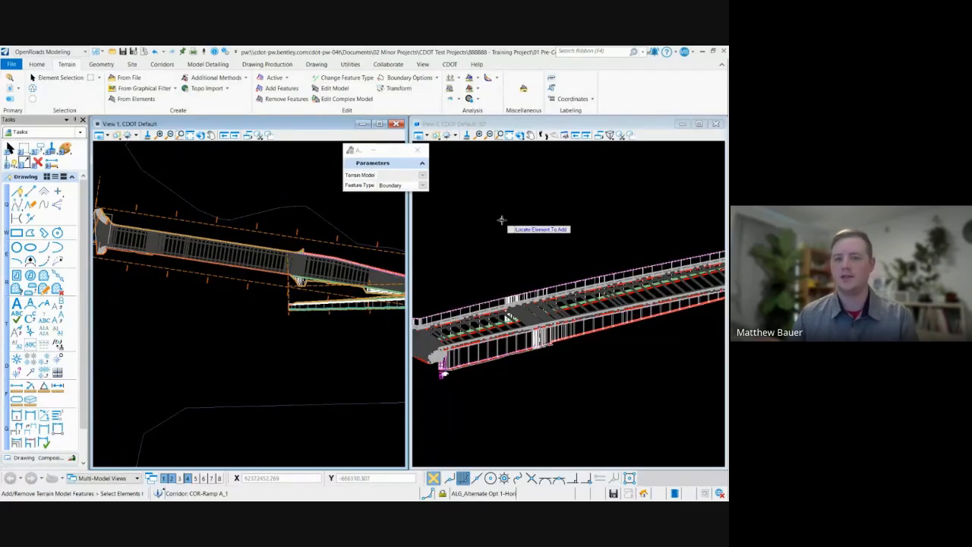
{"action": "left_click", "coordinate": [10, 148]}
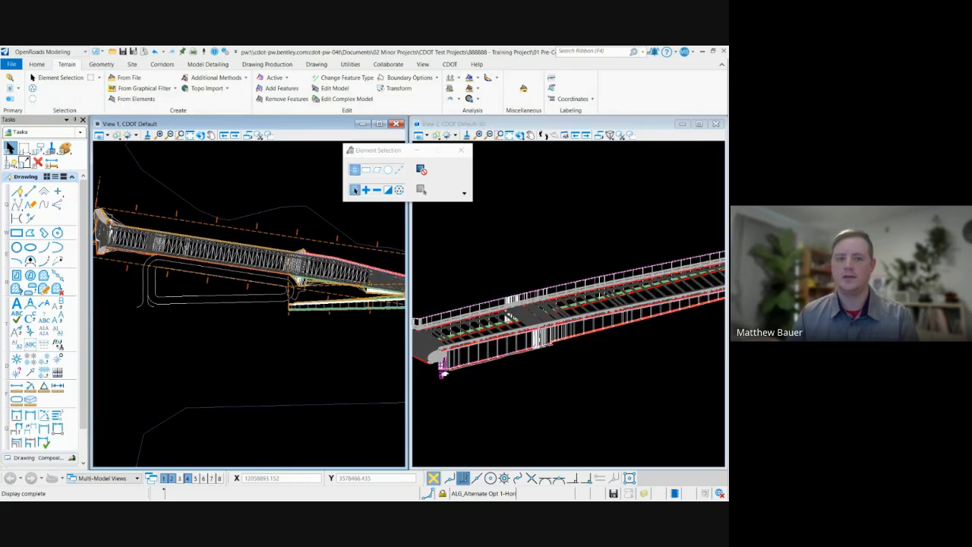
- Examine the ramp terrain model's triangulation in the plan view and along the ramp in the 3D view
{"action": "scroll", "coordinate": [202, 258], "scroll_direction": "up", "scroll_amount": 5}
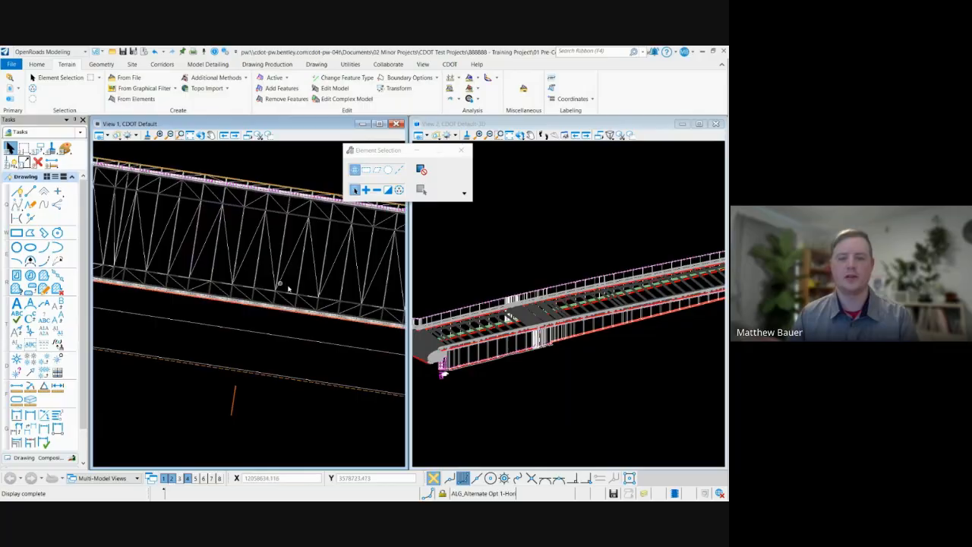
{"action": "middle_click_drag", "start_coordinate": [310, 261], "coordinate": [267, 300]}
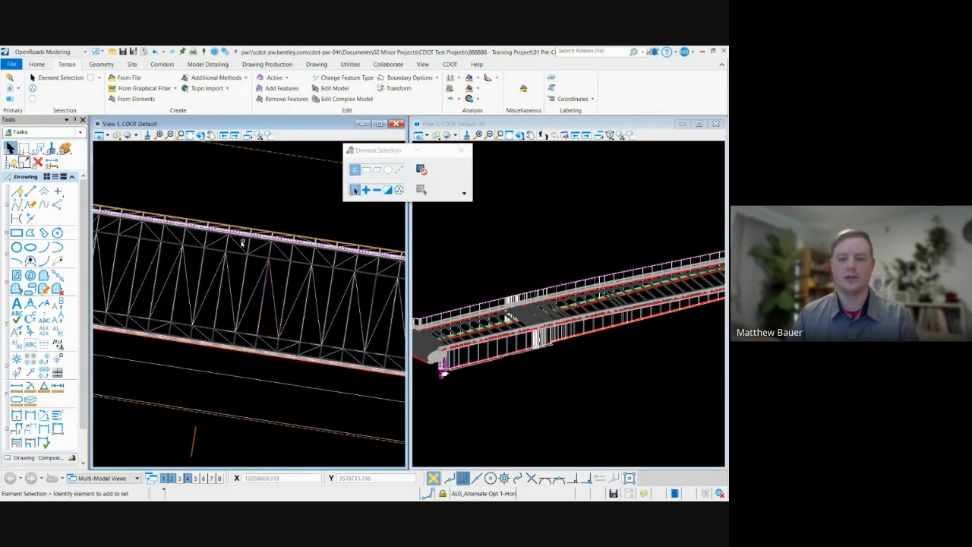
{"action": "left_click", "coordinate": [523, 224]}
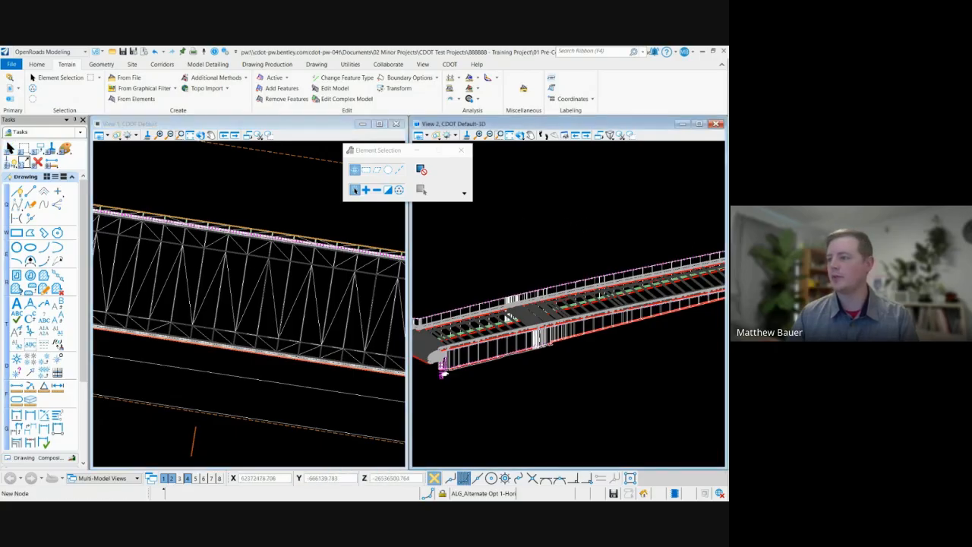
{"action": "middle_click_drag", "start_coordinate": [617, 347], "coordinate": [534, 379]}
{"action": "middle_click_drag", "start_coordinate": [587, 351], "coordinate": [694, 302]}
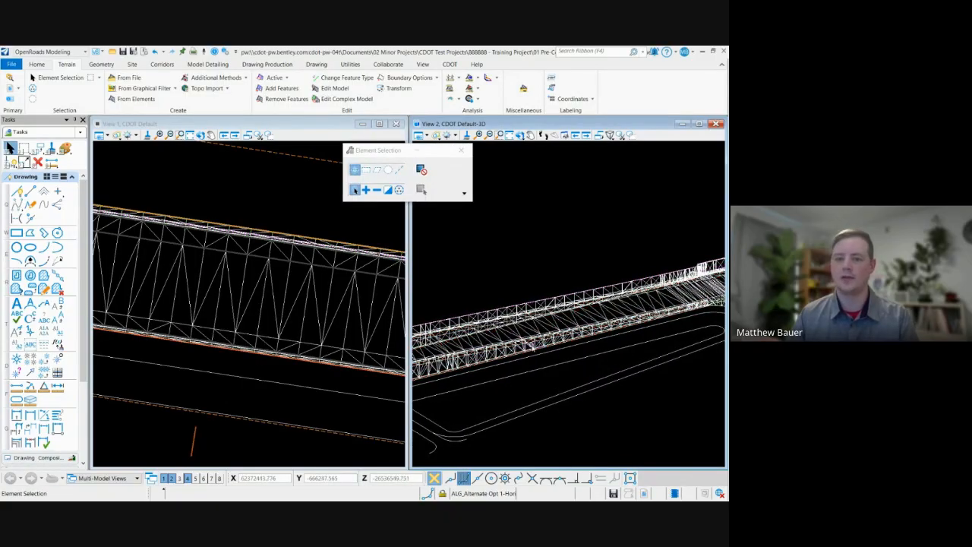
{"action": "middle_click_drag", "start_coordinate": [531, 346], "coordinate": [667, 316]}
{"action": "middle_click_drag", "start_coordinate": [534, 378], "coordinate": [574, 360]}
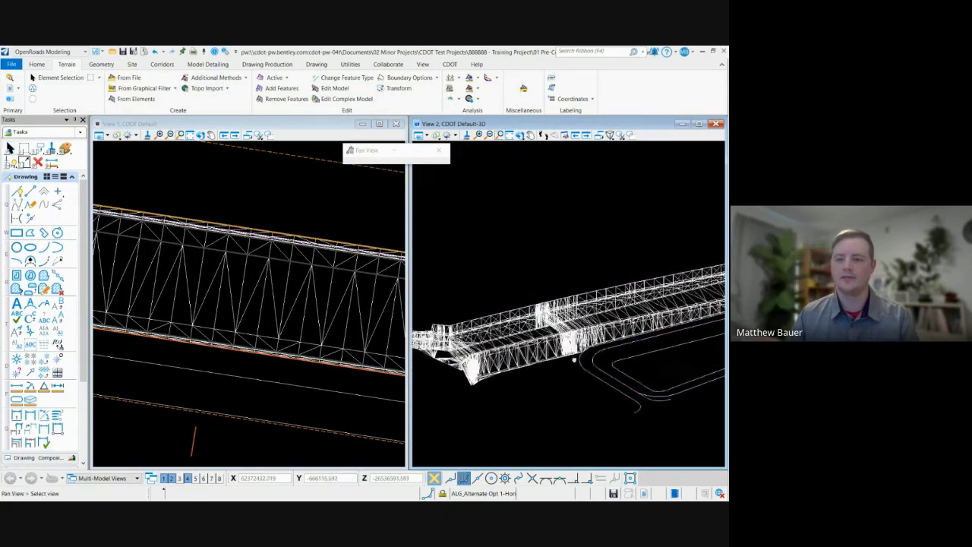
{"action": "scroll", "coordinate": [575, 360], "scroll_direction": "up", "scroll_amount": 5}
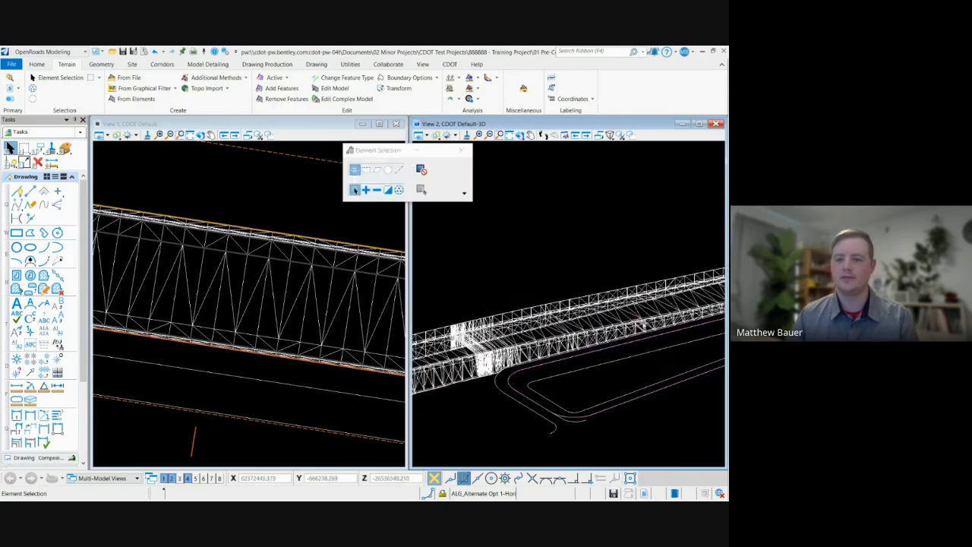
- Rotate the 3D view dynamically and inspect the terrain triangles on the ramp surface and its steep side faces
{"action": "left_click", "coordinate": [521, 135]}
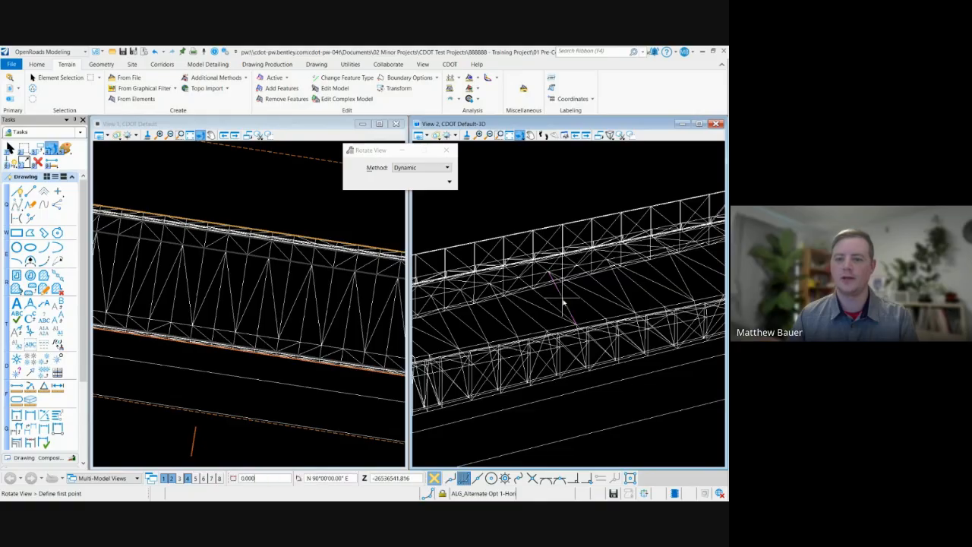
{"action": "left_click", "coordinate": [566, 302]}
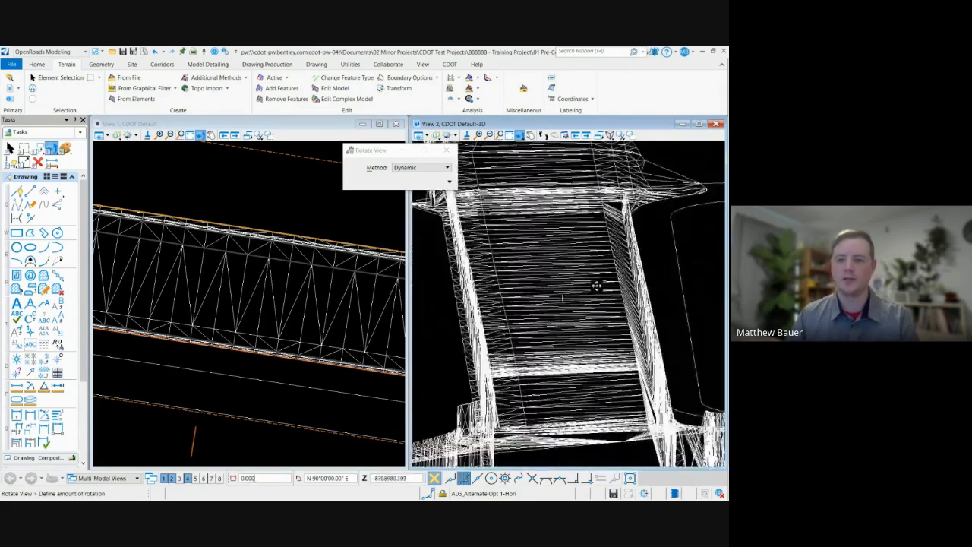
{"action": "left_click", "coordinate": [570, 287]}
{"action": "right_click", "coordinate": [570, 286]}
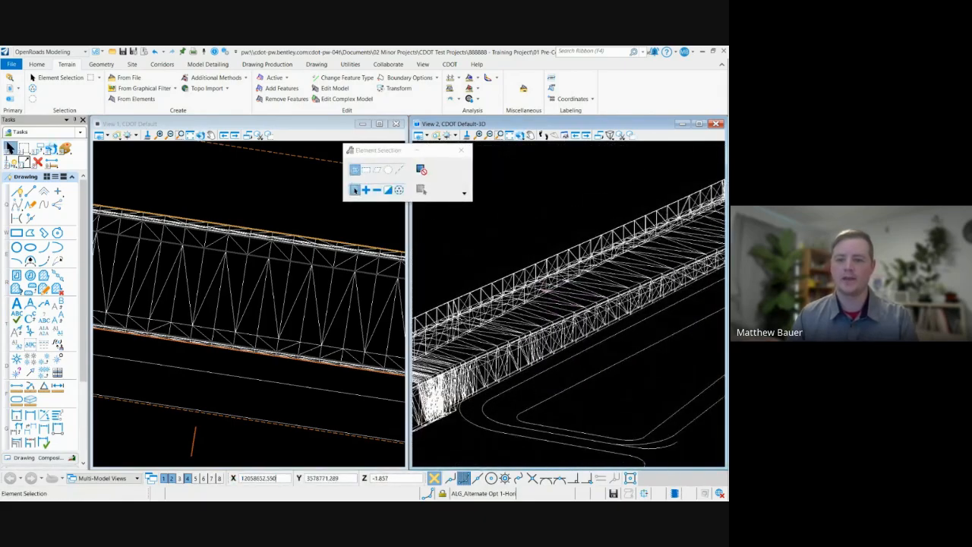
{"action": "middle_click_drag", "start_coordinate": [427, 392], "coordinate": [513, 352]}
{"action": "scroll", "coordinate": [510, 355], "scroll_direction": "up", "scroll_amount": 3}
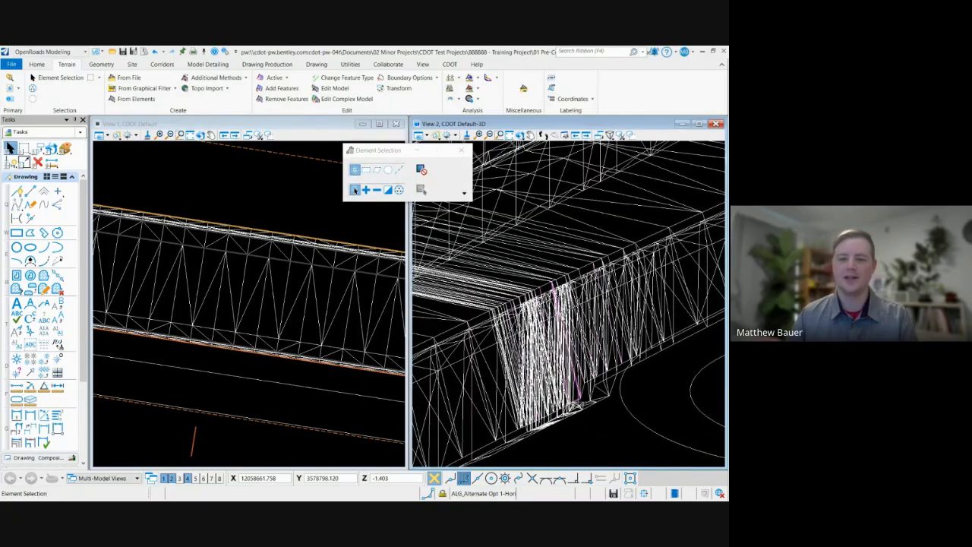
{"action": "scroll", "coordinate": [560, 377], "scroll_direction": "down", "scroll_amount": 3}
{"action": "middle_click_drag", "start_coordinate": [596, 289], "coordinate": [525, 344]}
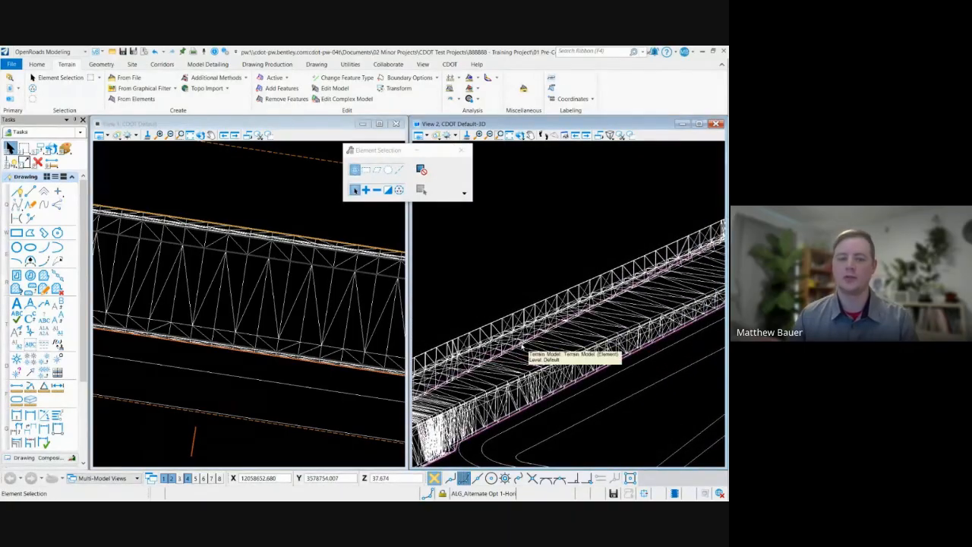
{"action": "middle_click_drag", "start_coordinate": [569, 288], "coordinate": [551, 254]}
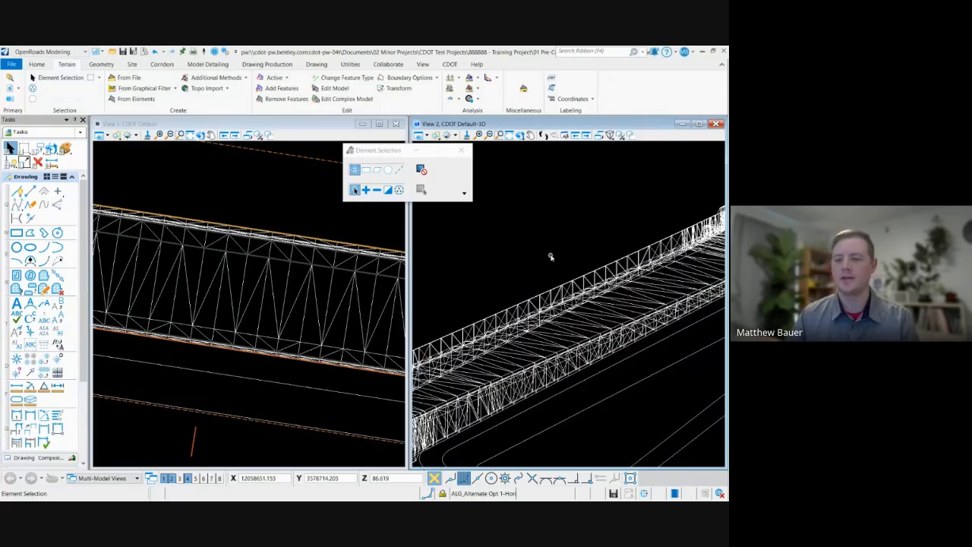
{"action": "middle_click_drag", "start_coordinate": [524, 267], "coordinate": [556, 299]}
{"action": "scroll", "coordinate": [587, 245], "scroll_direction": "down", "scroll_amount": 2}
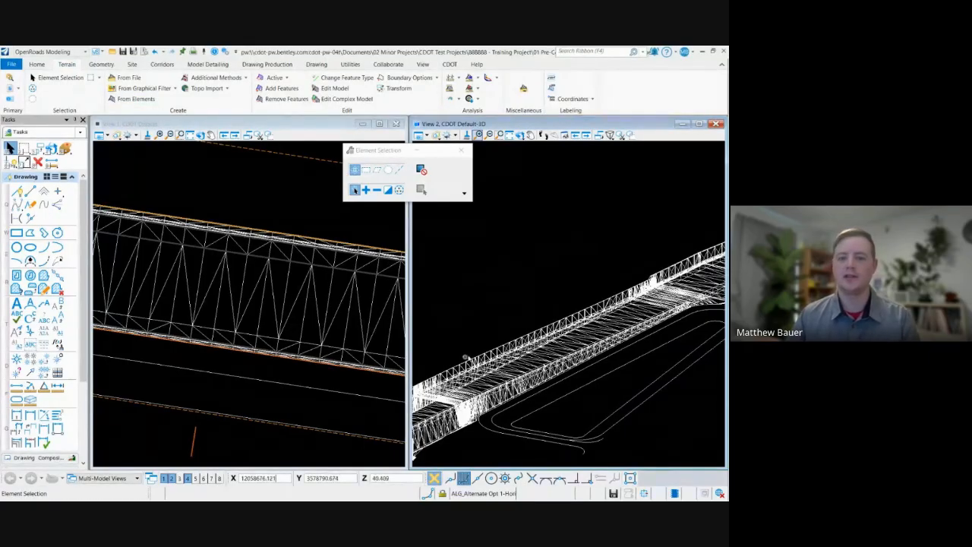
{"action": "mouse_move", "coordinate": [573, 344]}
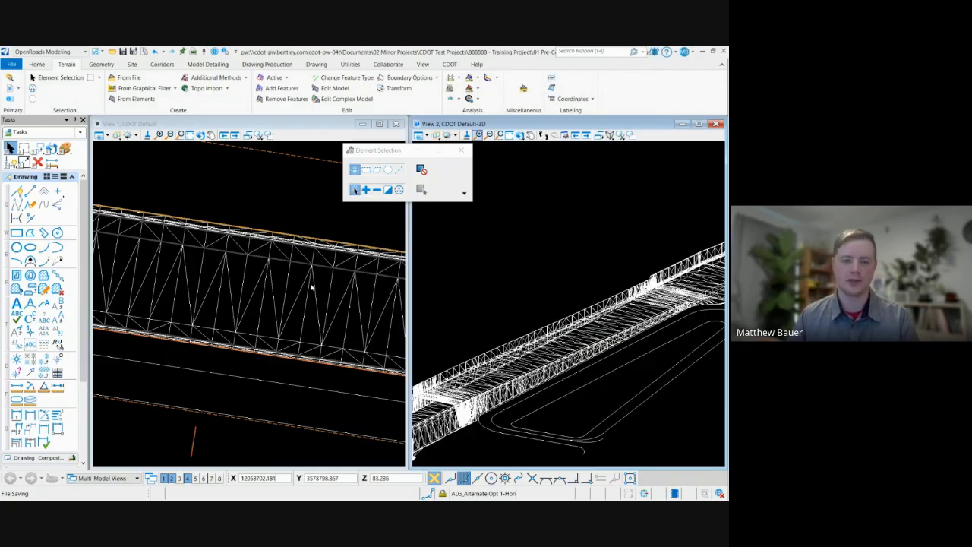
{"action": "scroll", "coordinate": [321, 277], "scroll_direction": "down", "scroll_amount": 3}
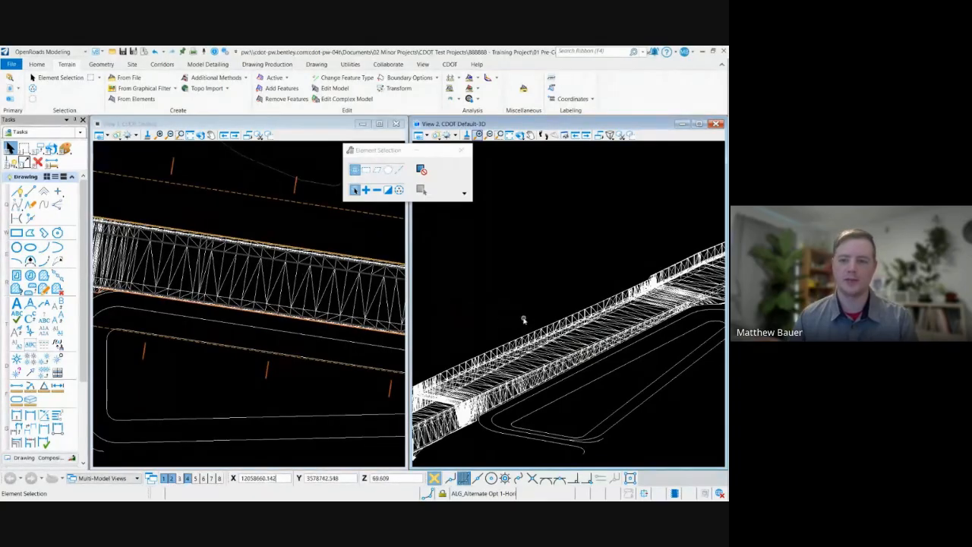
{"action": "middle_click_drag", "start_coordinate": [495, 346], "coordinate": [583, 309]}
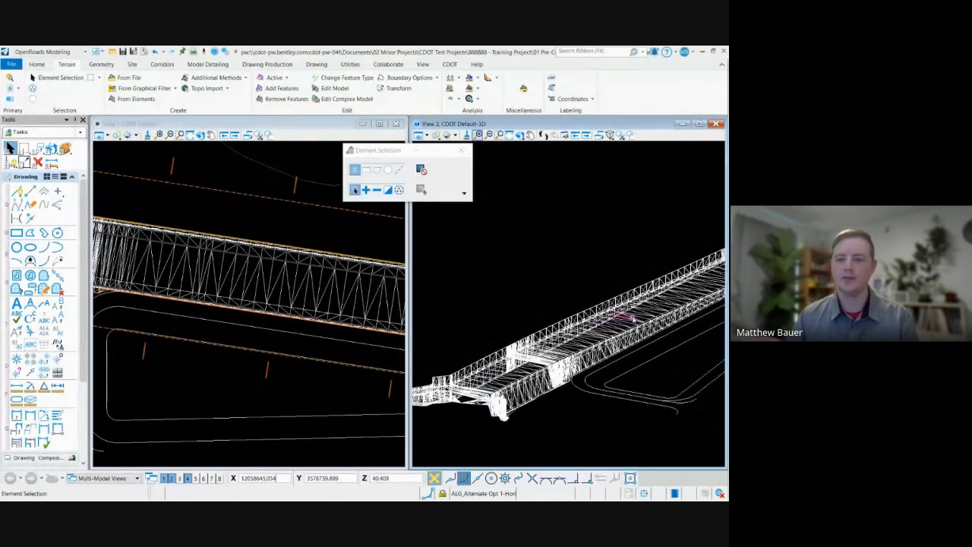
{"action": "scroll", "coordinate": [631, 320], "scroll_direction": "up", "scroll_amount": 2}
{"action": "middle_click_drag", "start_coordinate": [573, 272], "coordinate": [496, 320]}
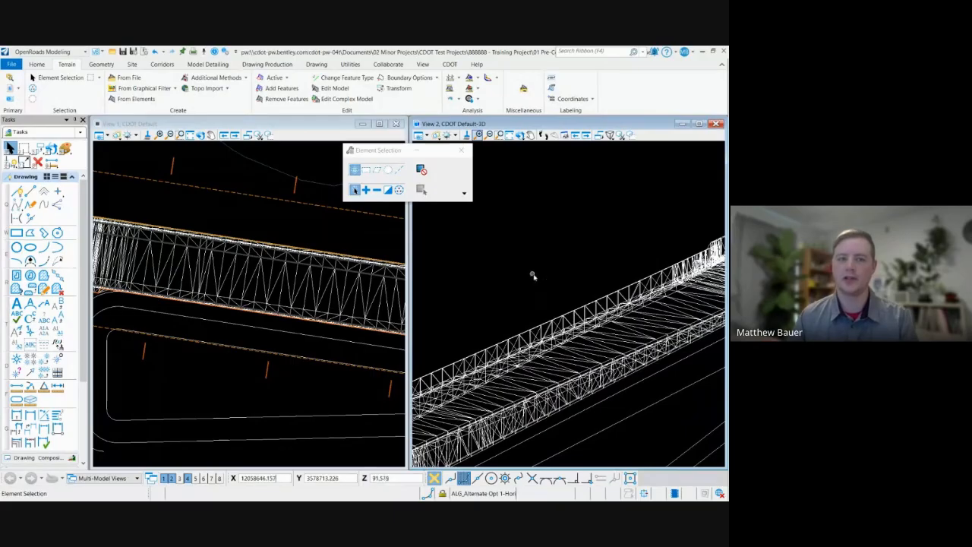
{"action": "middle_click_drag", "start_coordinate": [582, 267], "coordinate": [624, 246]}
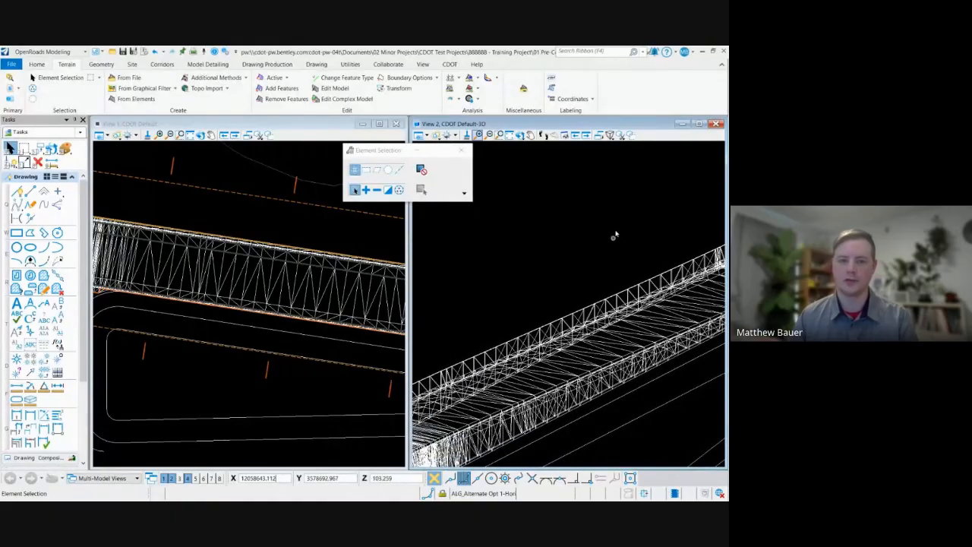